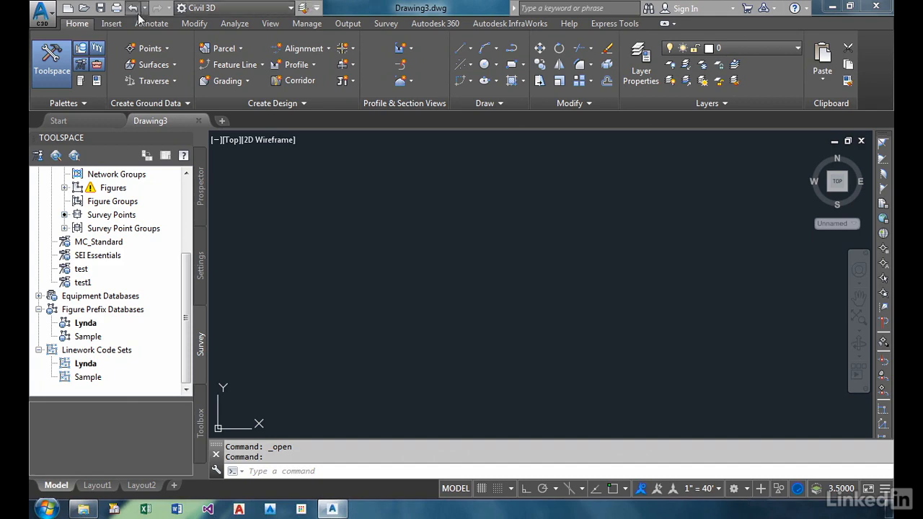
Step: Open the drawing 03_07_CogoPoints.dwg from the Ch03 folder
left_click(84, 8)
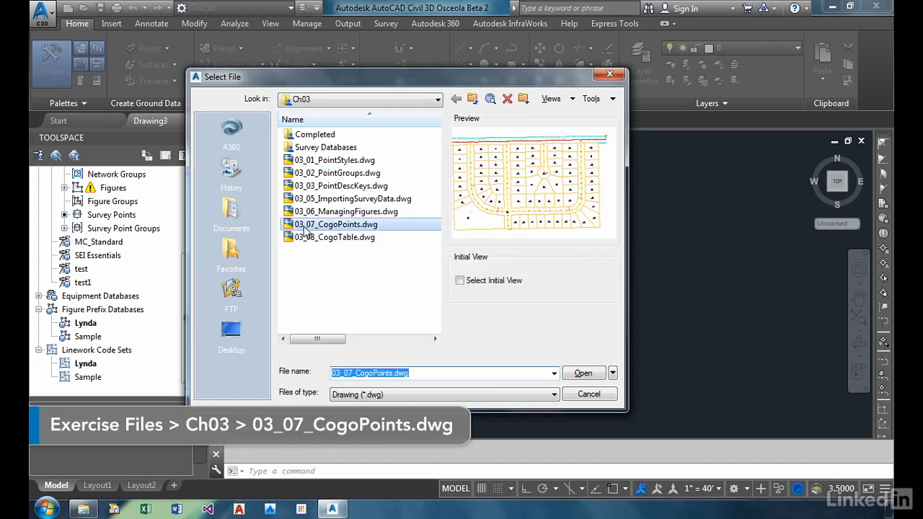
left_click(571, 377)
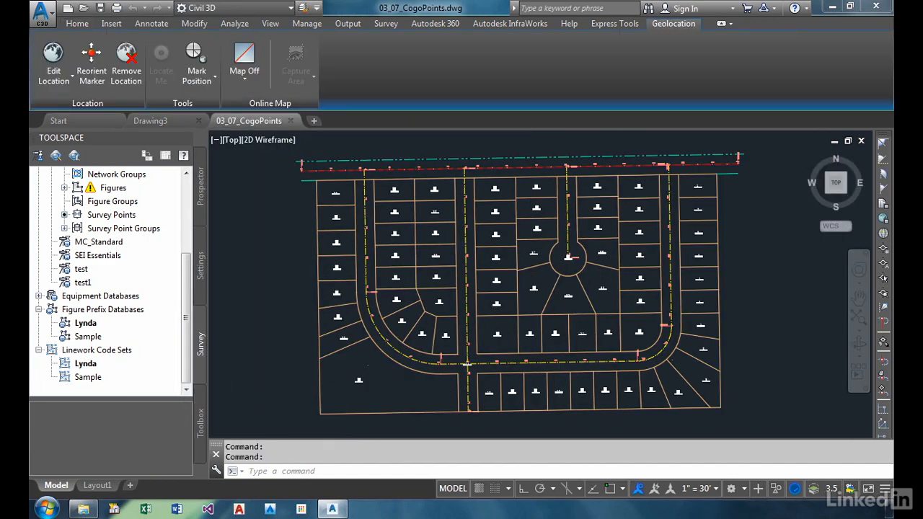
scroll(560, 377, "up", 2)
Step: Open the point creation tools, move them clear of the lots, and expand their settings
left_click(79, 26)
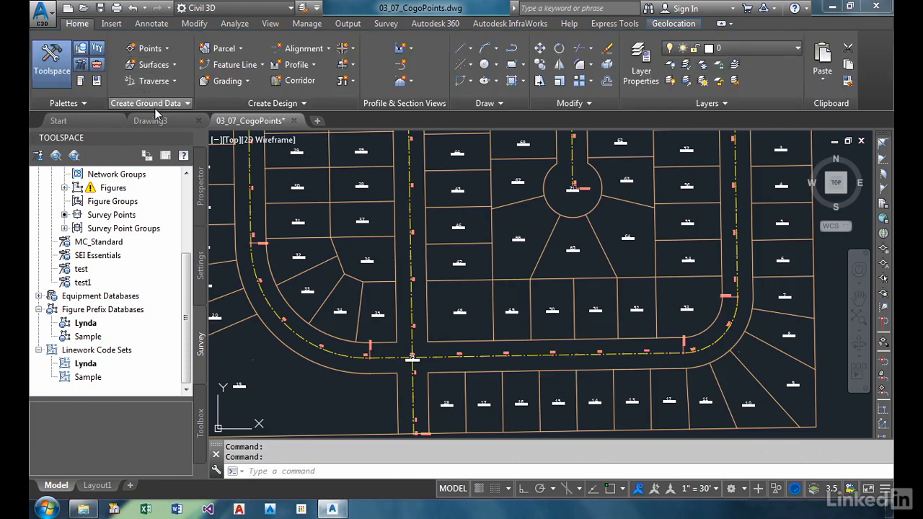
left_click(150, 49)
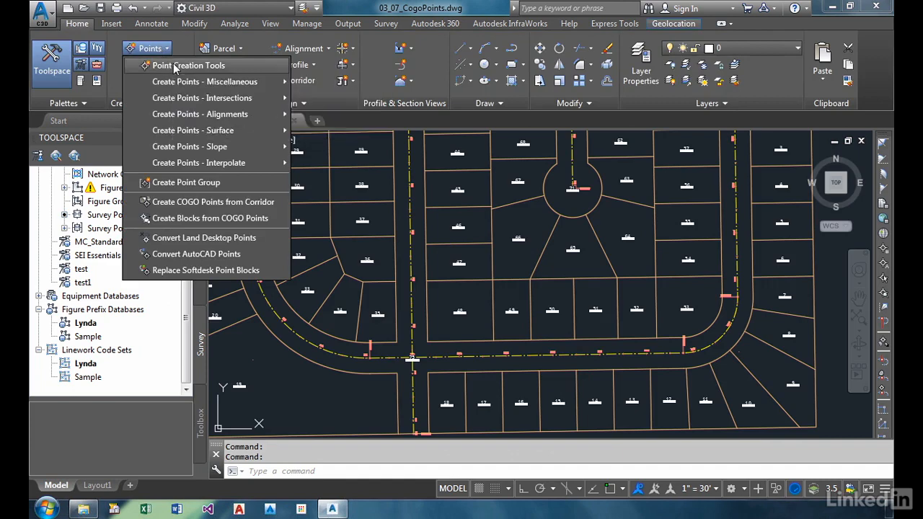
left_click(173, 66)
left_click_drag(237, 145, 238, 127)
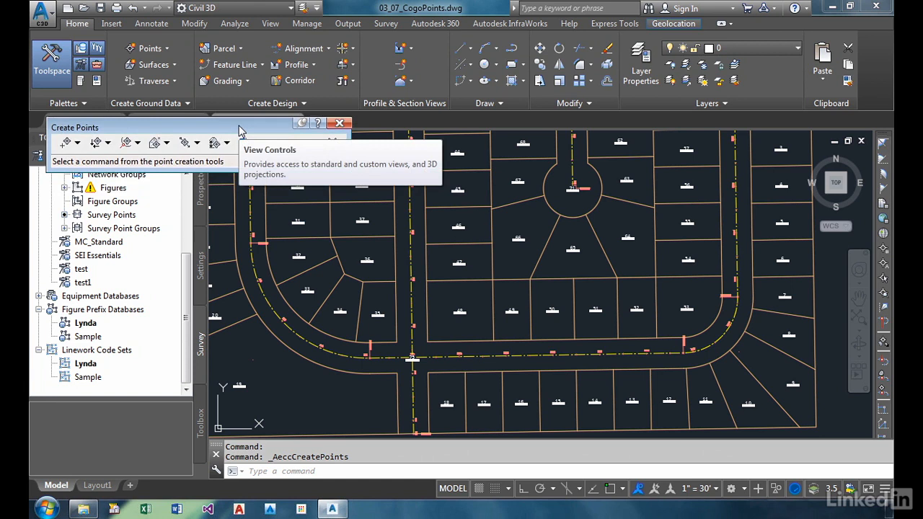
left_click(332, 143)
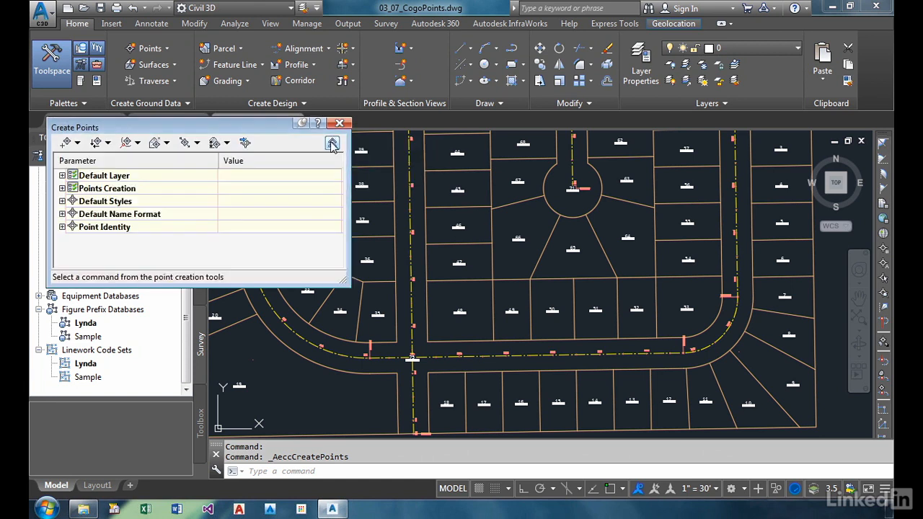
Step: Review the Default Layer and Points Creation settings for new points, including the prompts and default description
left_click(63, 176)
left_click(63, 176)
left_click(63, 188)
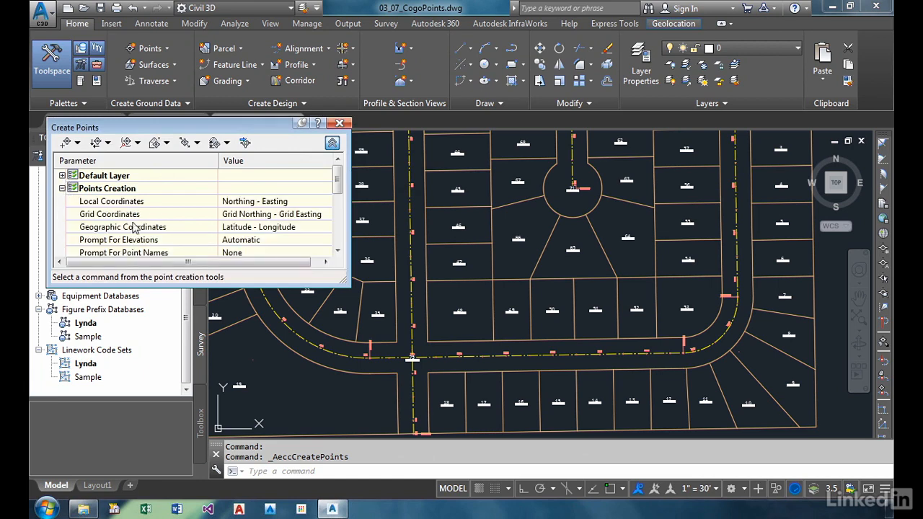
scroll(136, 228, "down", 2)
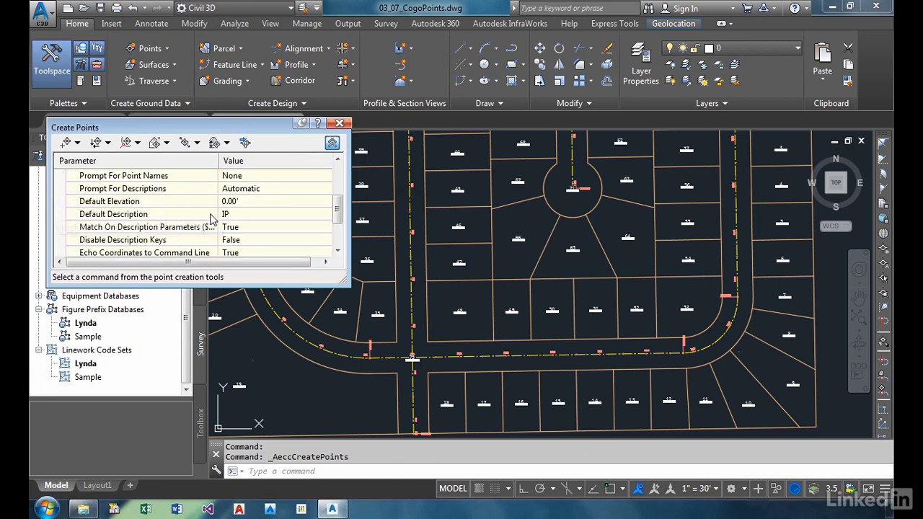
scroll(195, 221, "up", 3)
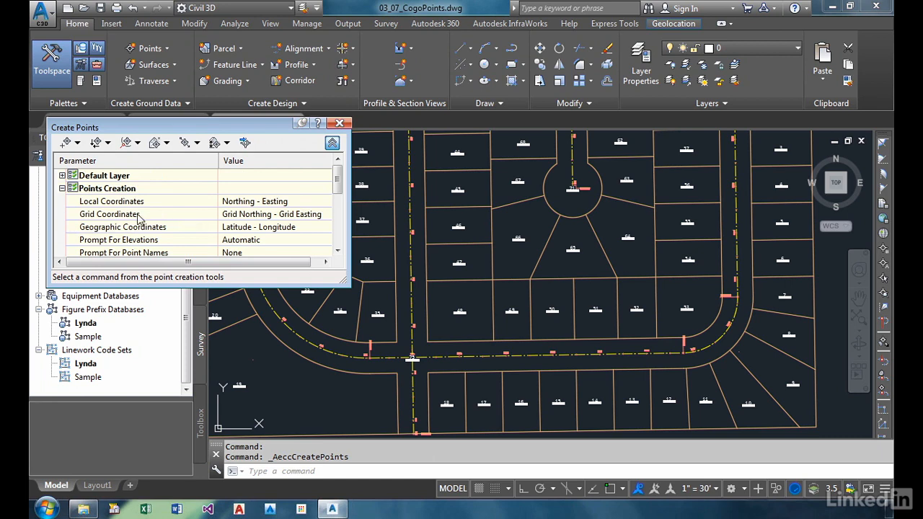
left_click(63, 188)
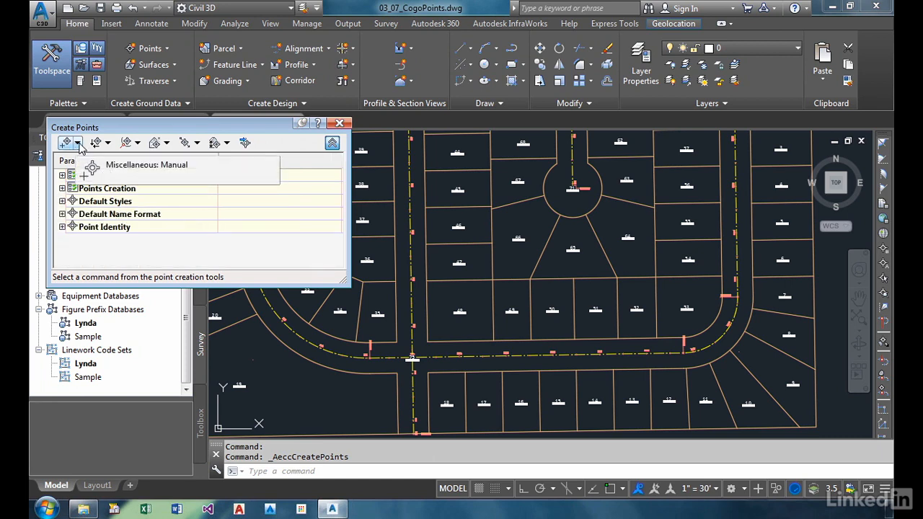
Step: Create automatic points along the shared rear lot line running behind lots 48 to 53
left_click(77, 143)
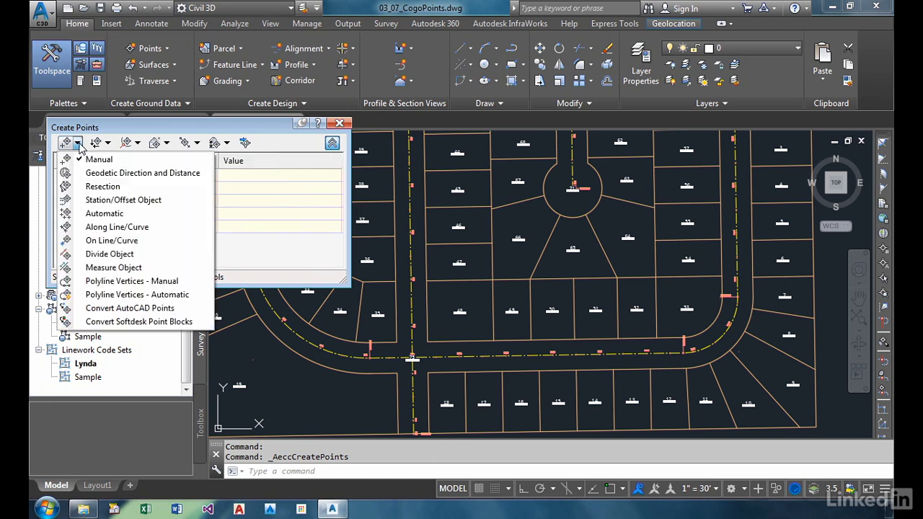
left_click(105, 213)
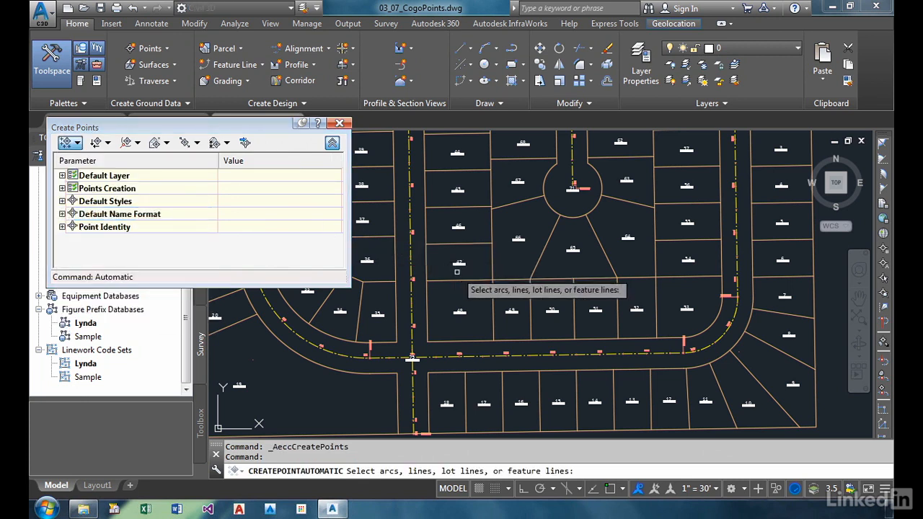
middle_click_drag(459, 271, 430, 267)
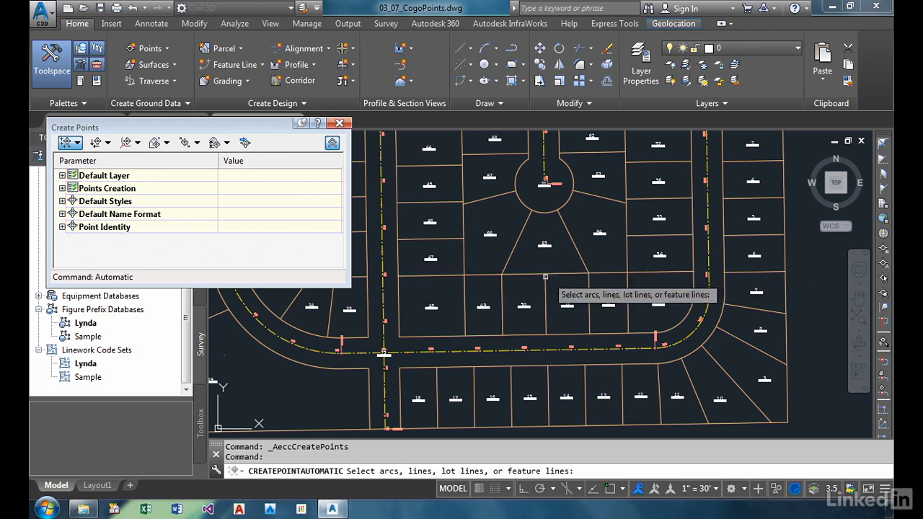
left_click(485, 275)
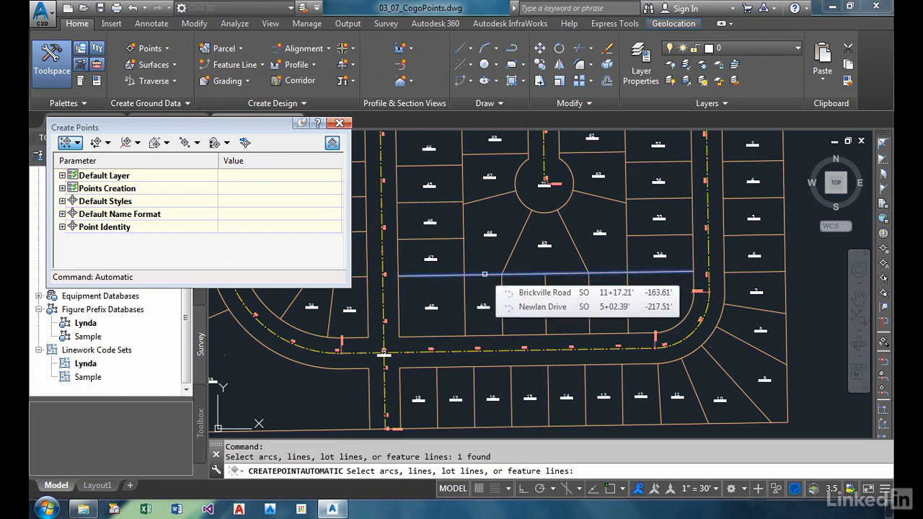
key("Return")
key("Return")
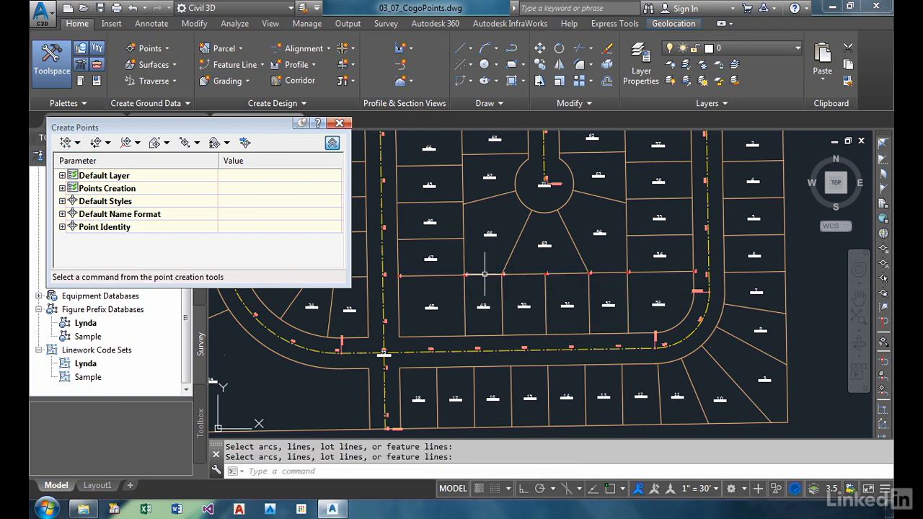
Step: Inspect the new points on the rear lot line and check the full extent of that parcel segment
scroll(416, 277, "up", 6)
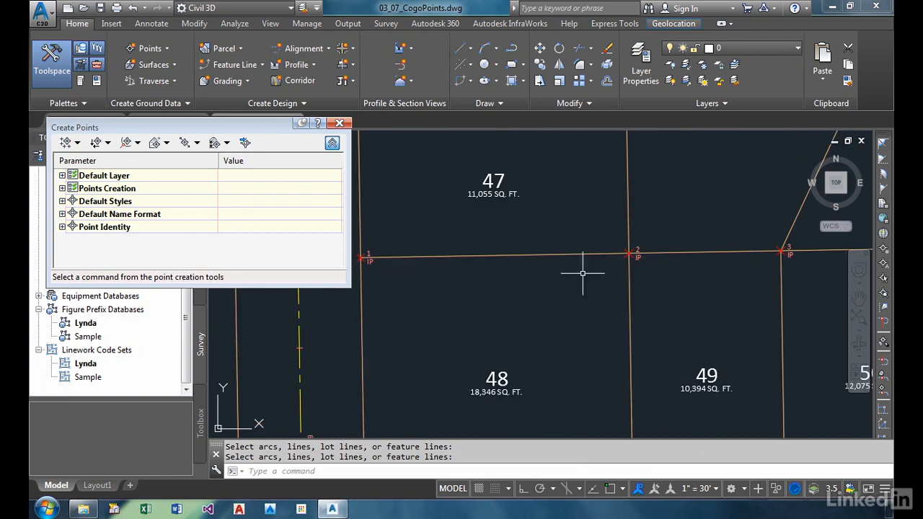
middle_click_drag(699, 266, 598, 267)
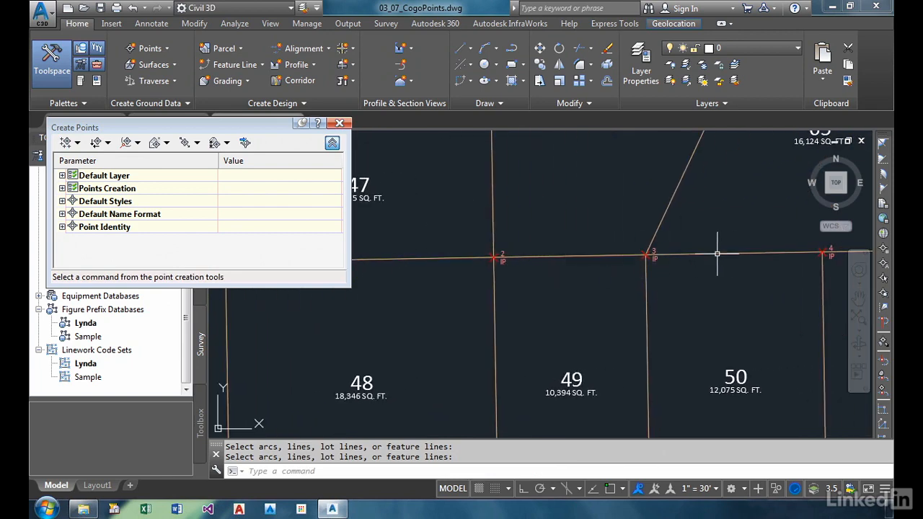
middle_click_drag(718, 258, 597, 266)
left_click(599, 269)
scroll(498, 267, "down", 4)
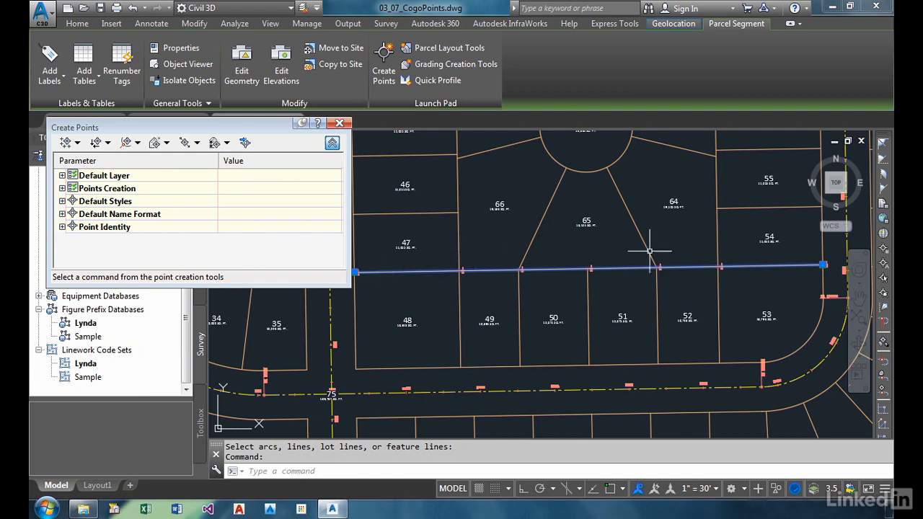
scroll(537, 257, "up", 4)
key("Escape")
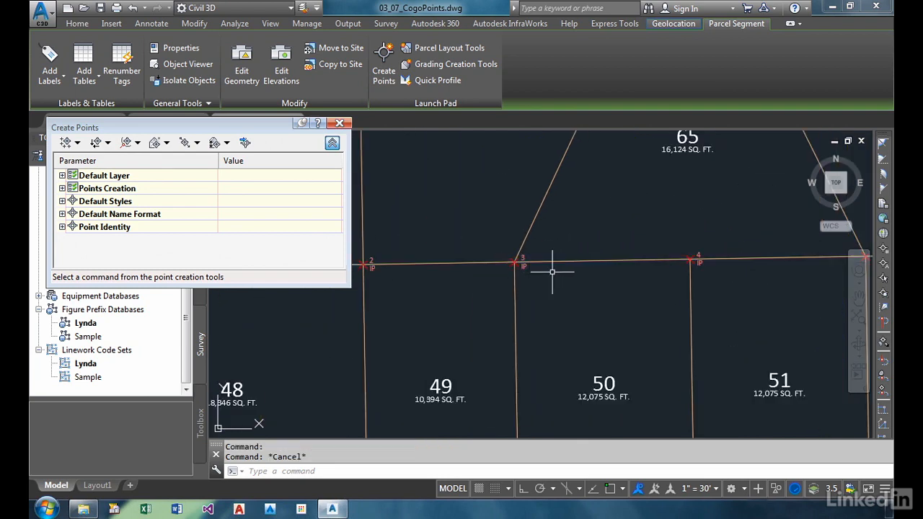
Step: Examine the side lot lines that meet the rear line at the new points
left_click(553, 268)
left_click(524, 242)
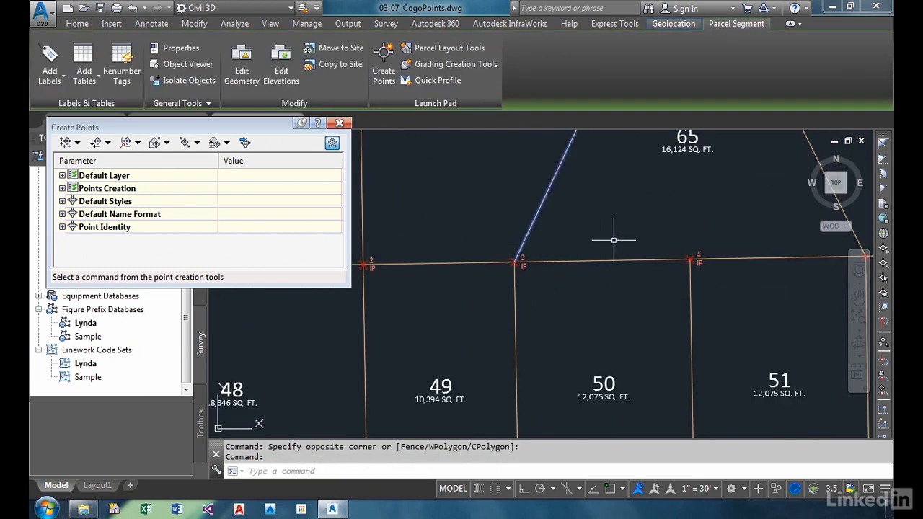
middle_click_drag(687, 227, 523, 253)
key("Escape")
left_click(708, 243)
left_click(670, 256)
middle_click_drag(757, 245, 598, 254)
key("Escape")
left_click(707, 260)
left_click(689, 260)
key("Escape")
scroll(635, 253, "down", 5)
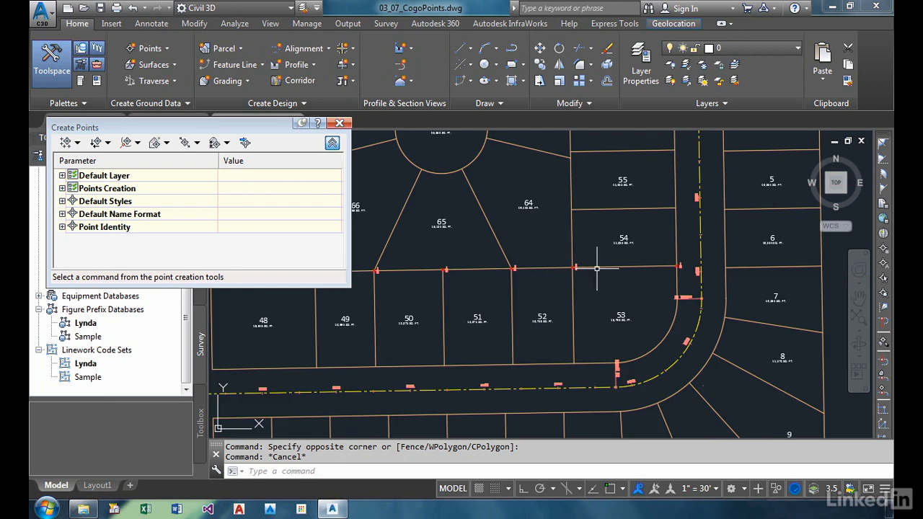
key("Escape")
scroll(613, 295, "down", 5)
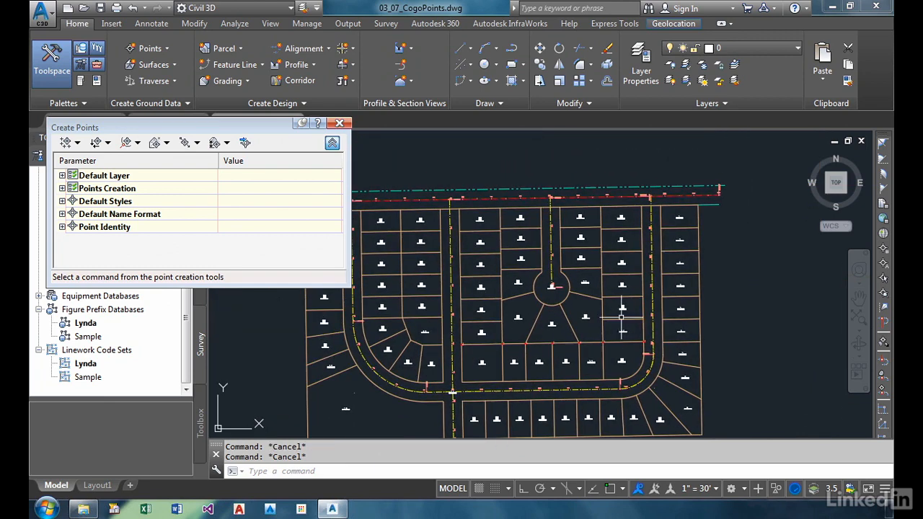
Step: Set the default description for new points to OAK 12 and collapse the point creation settings
left_click(62, 188)
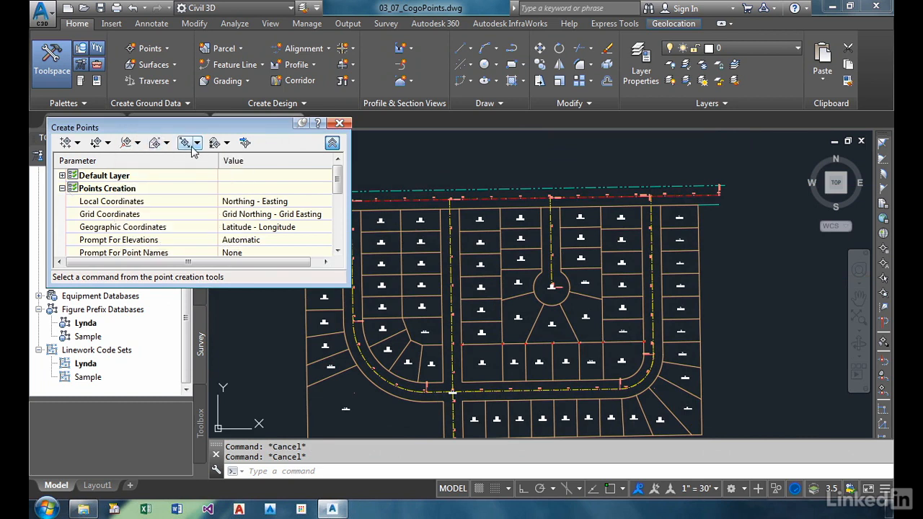
scroll(207, 228, "down", 2)
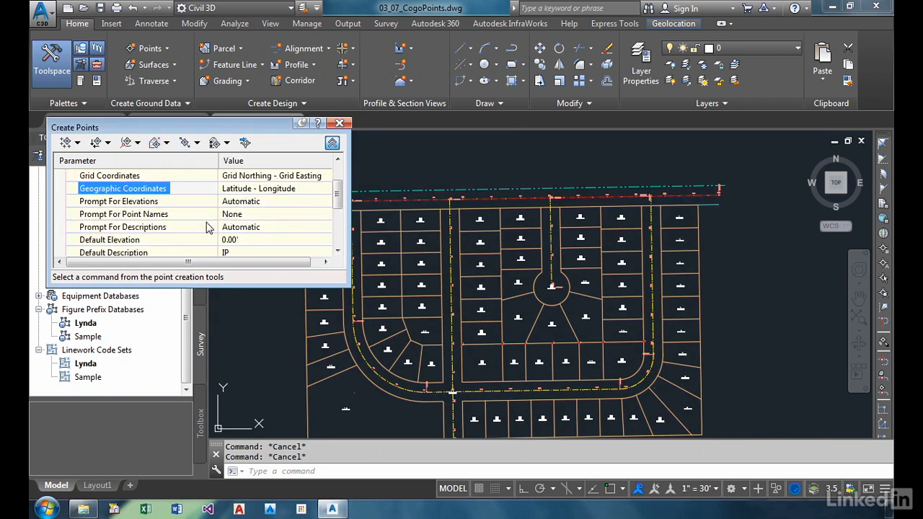
left_click(242, 215)
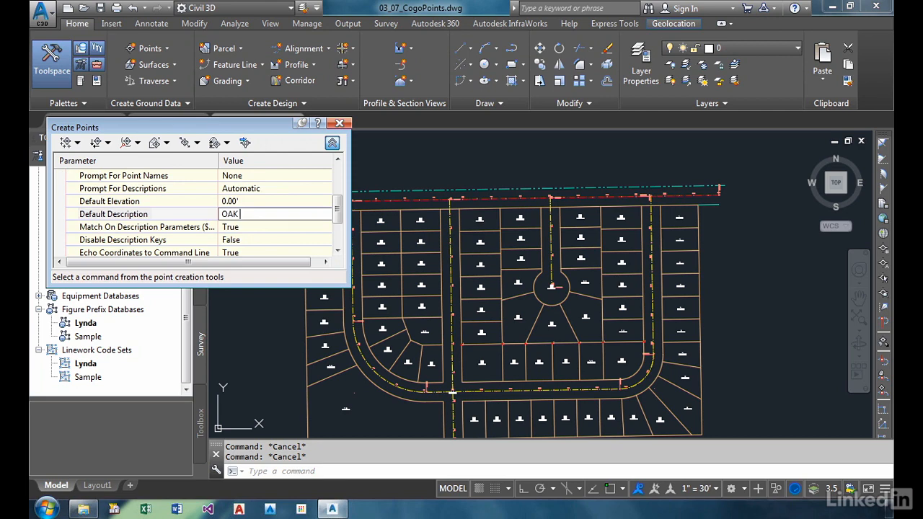
type("OAK 12")
key("Return")
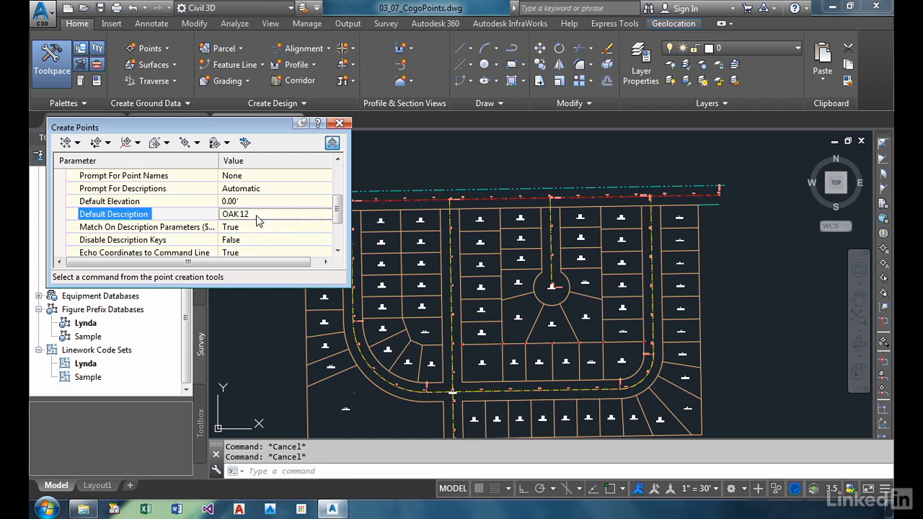
left_click(331, 142)
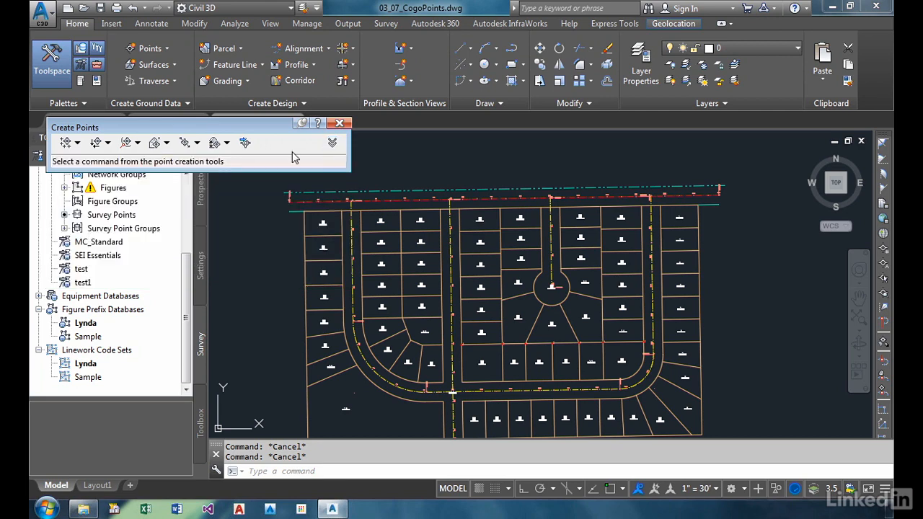
Step: Start creating points with Measure Alignment and choose the U-shaped loop road alignment
left_click(138, 143)
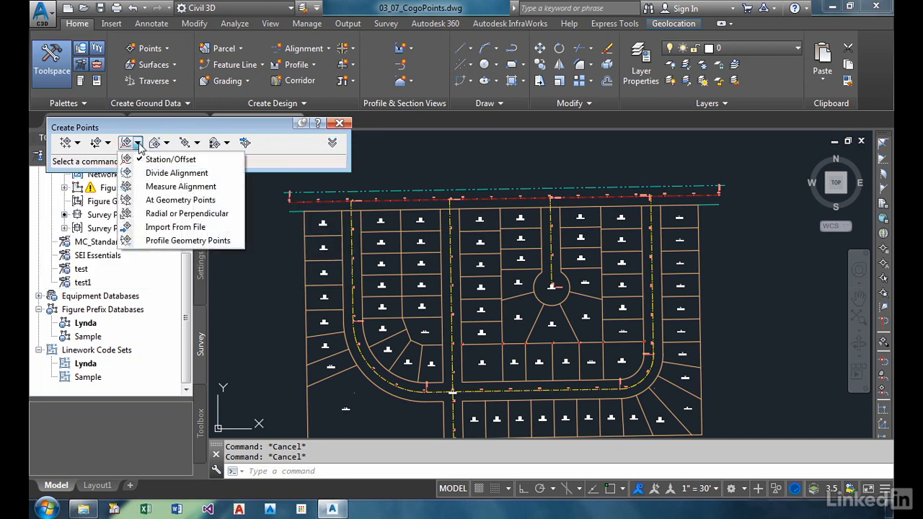
left_click(160, 189)
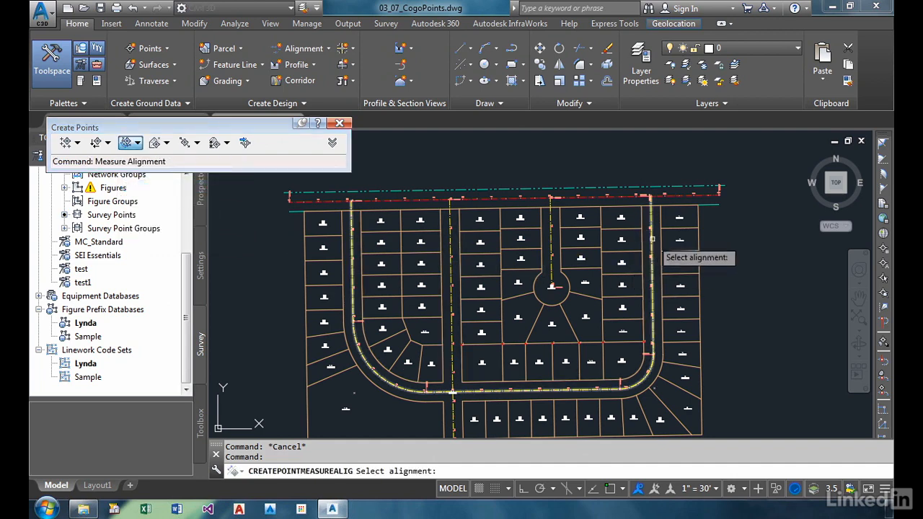
scroll(650, 214, "up", 3)
scroll(651, 214, "up", 2)
scroll(488, 226, "down", 6)
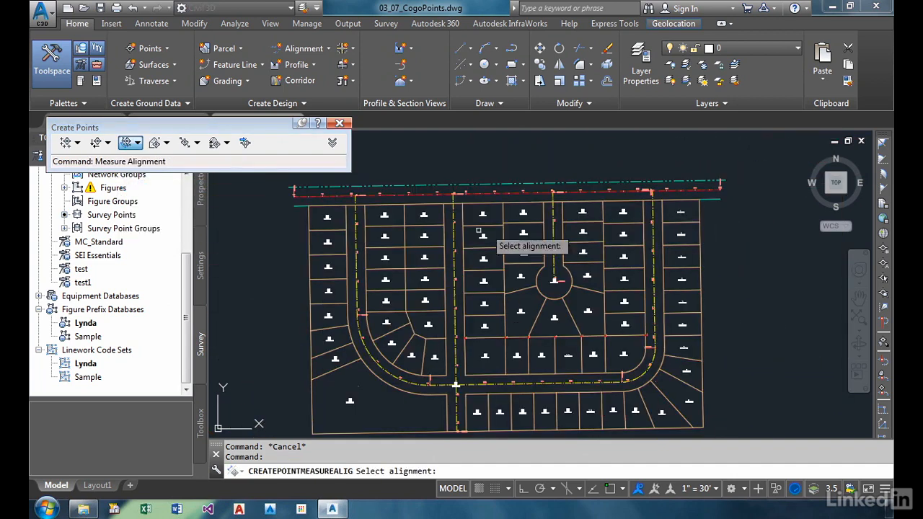
left_click(650, 210)
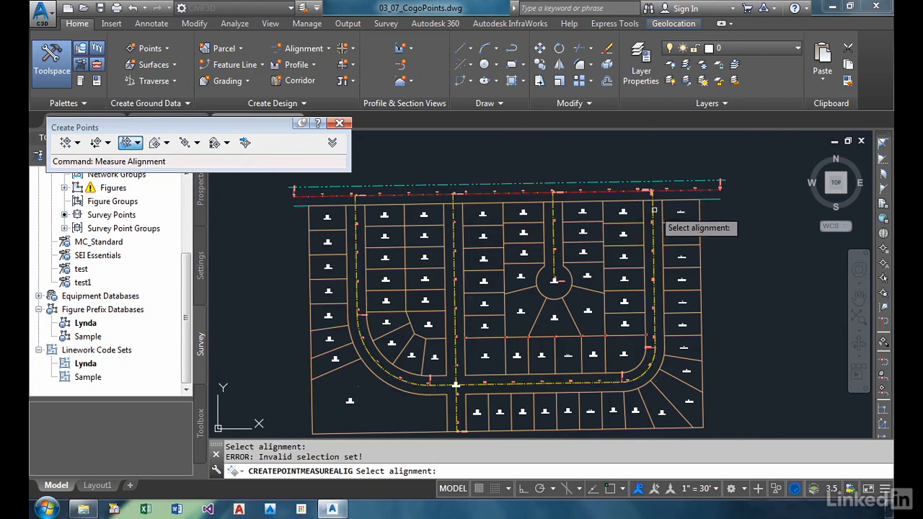
left_click(652, 210)
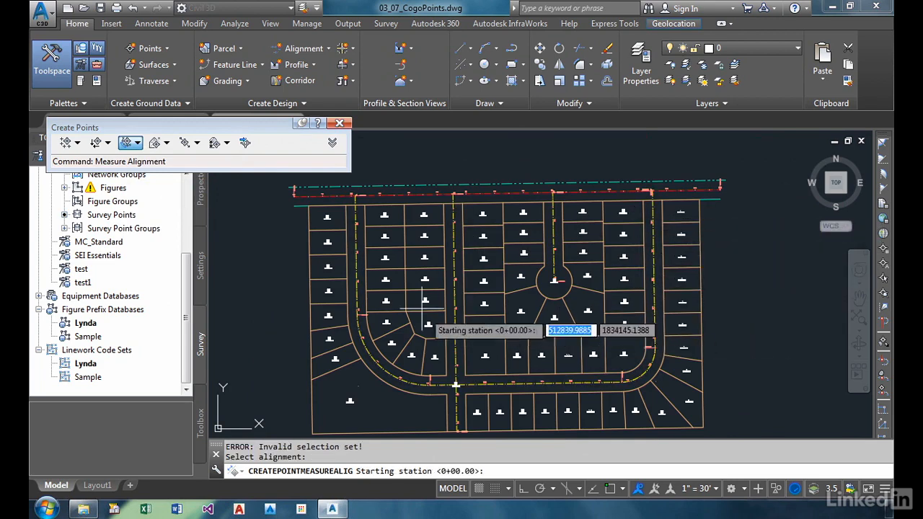
Step: Set the starting station for the measured points on the loop road alignment to 50
scroll(345, 217, "up", 4)
scroll(344, 217, "up", 2)
scroll(484, 289, "up", 2)
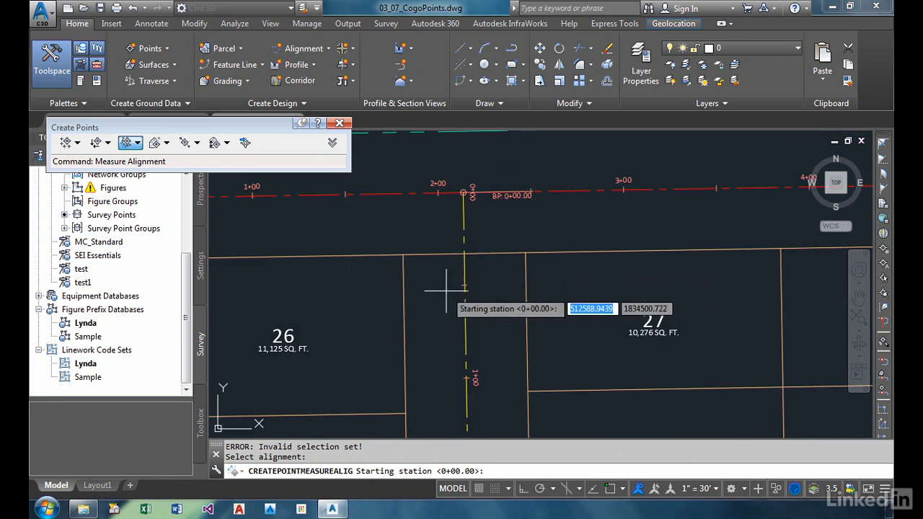
type("50")
key("Return")
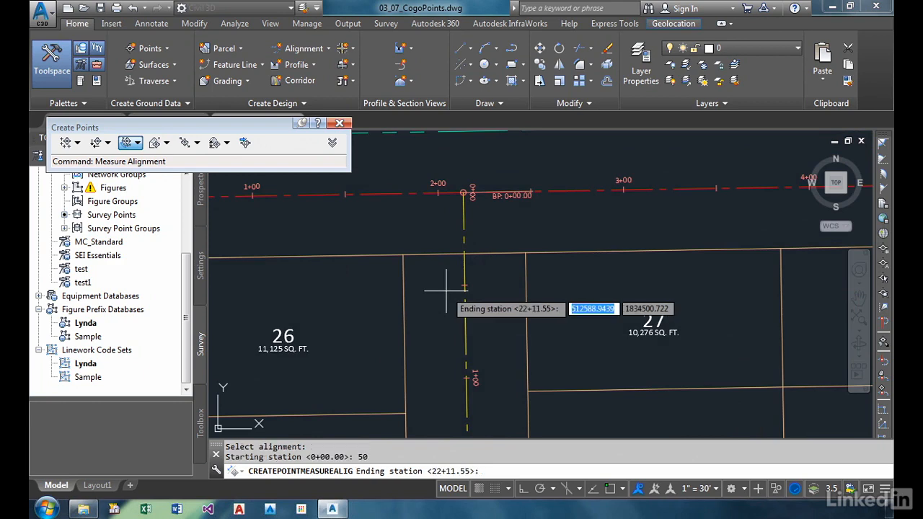
Step: Set the ending station to 2150, just short of the alignment's end near lot 59
scroll(437, 278, "down", 5)
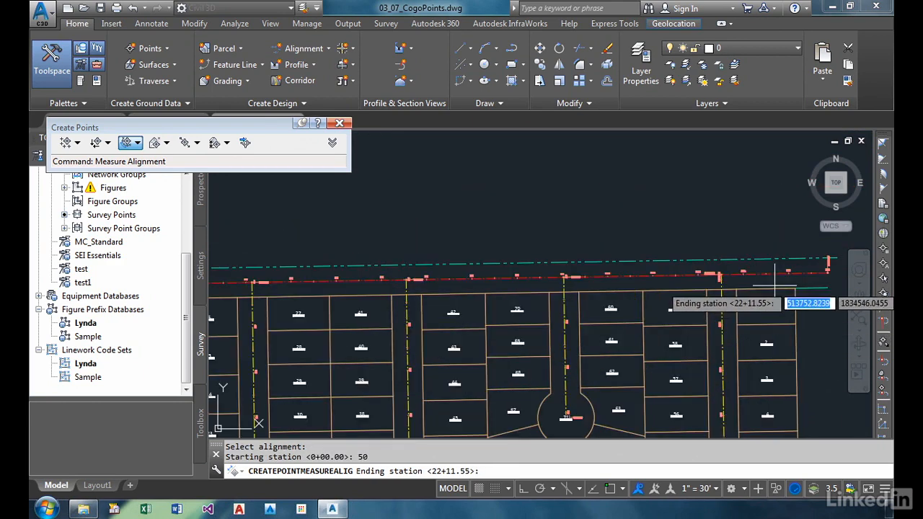
scroll(750, 320, "up", 5)
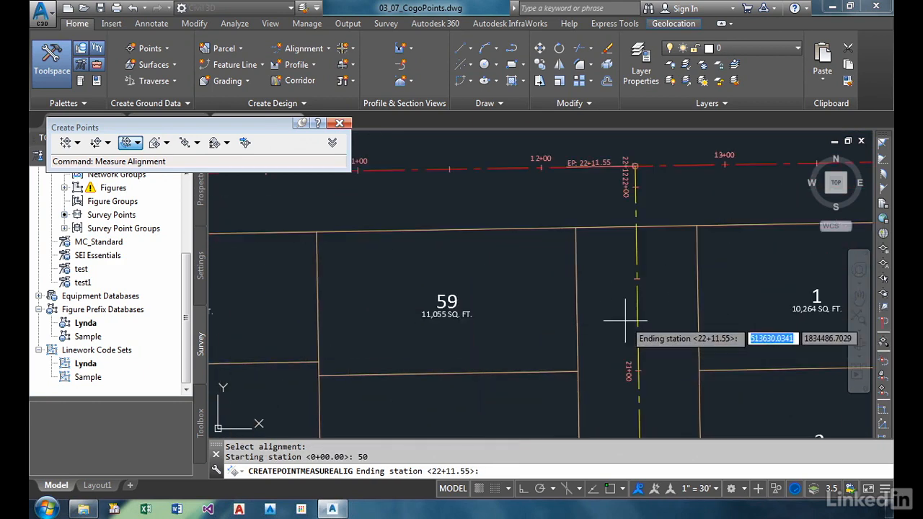
type("2150")
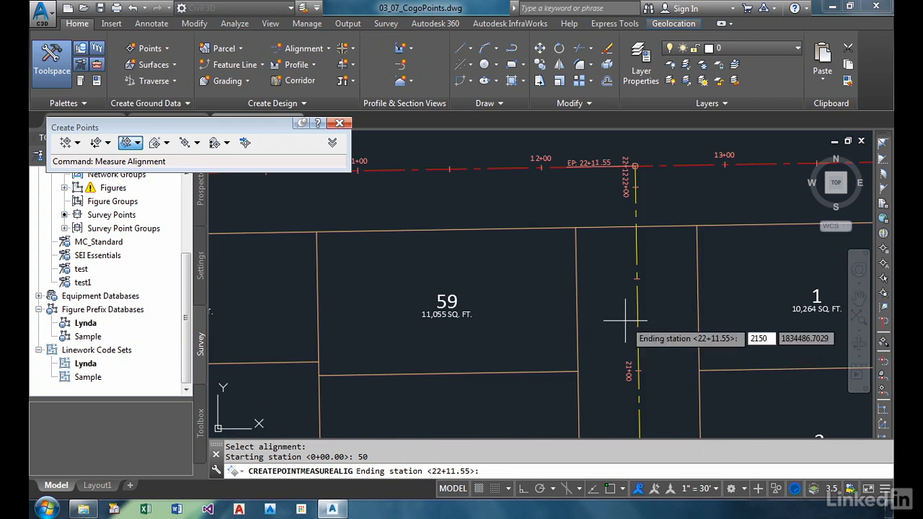
key("Return")
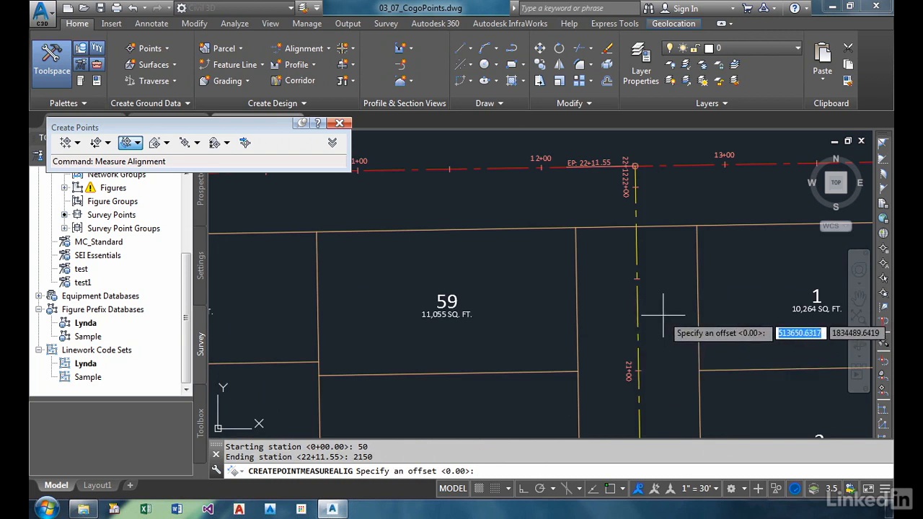
Step: Create the OAK 12 points at a 50 offset and a 10.00 interval, and finish the Measure Alignment command
type("50")
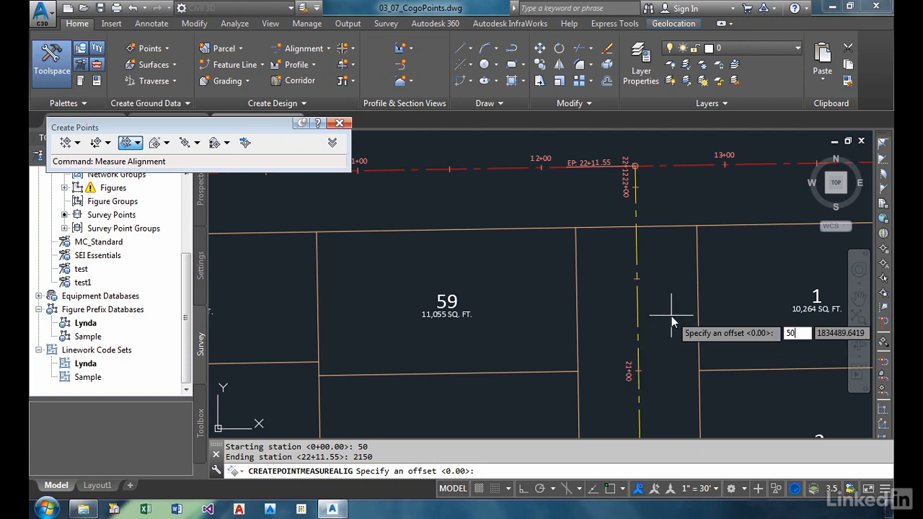
key("Return")
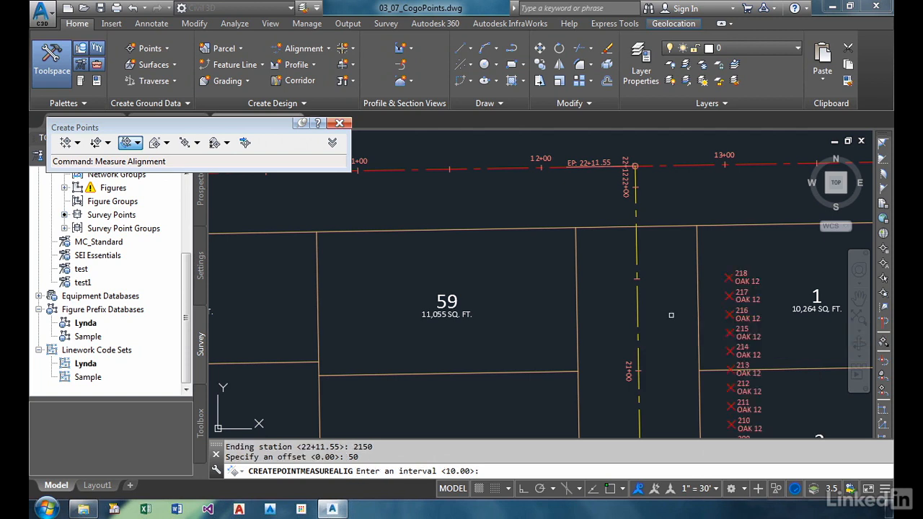
key("Return")
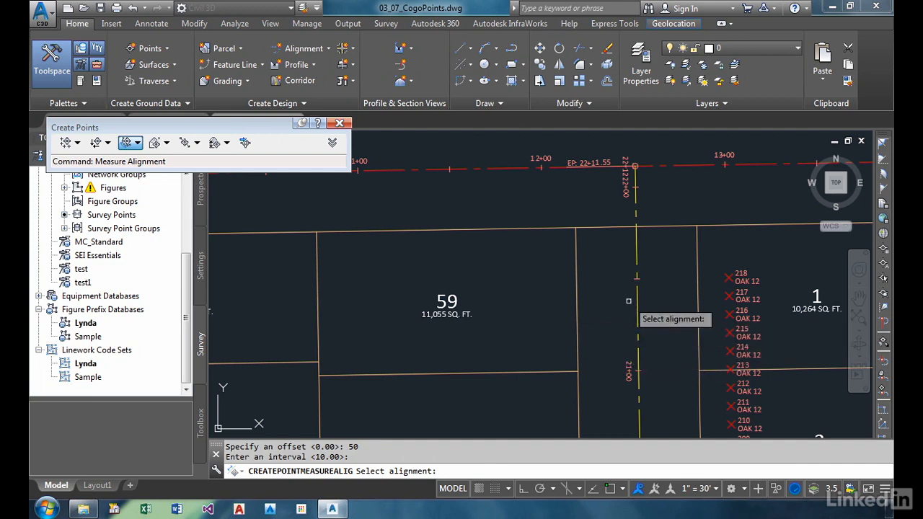
key("Escape")
Step: Examine the row of OAK 12 points along the whole loop road, including both curves
scroll(583, 319, "down", 5)
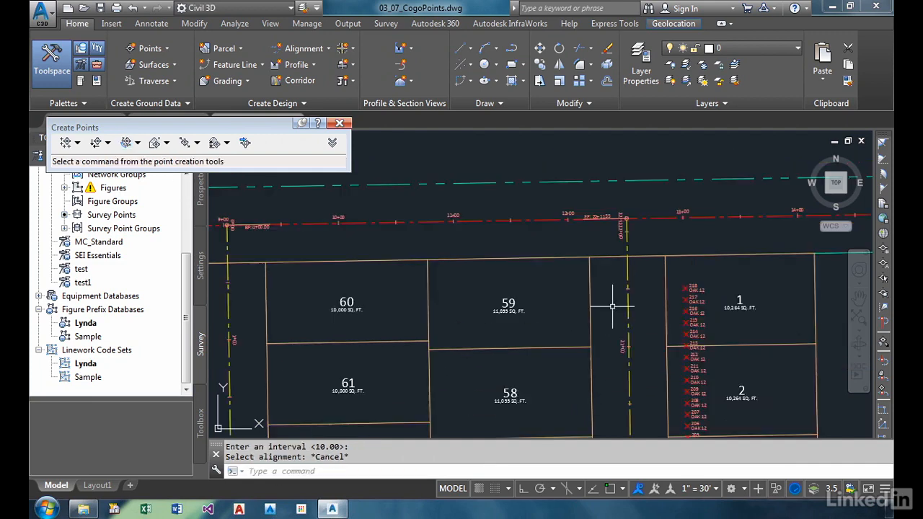
middle_click_drag(526, 385, 639, 181)
middle_click_drag(495, 268, 663, 254)
middle_click_drag(414, 308, 576, 304)
scroll(449, 364, "up", 6)
scroll(469, 351, "down", 6)
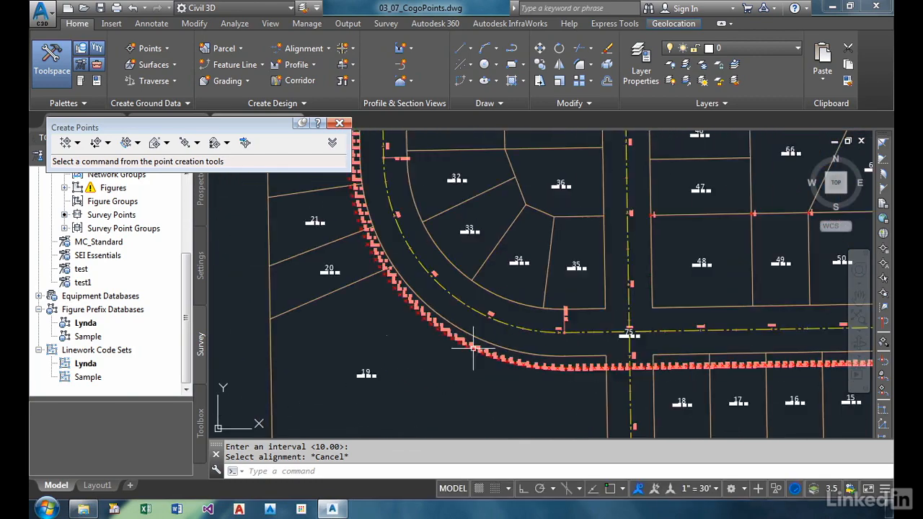
middle_click_drag(648, 320, 387, 327)
middle_click_drag(654, 293, 407, 320)
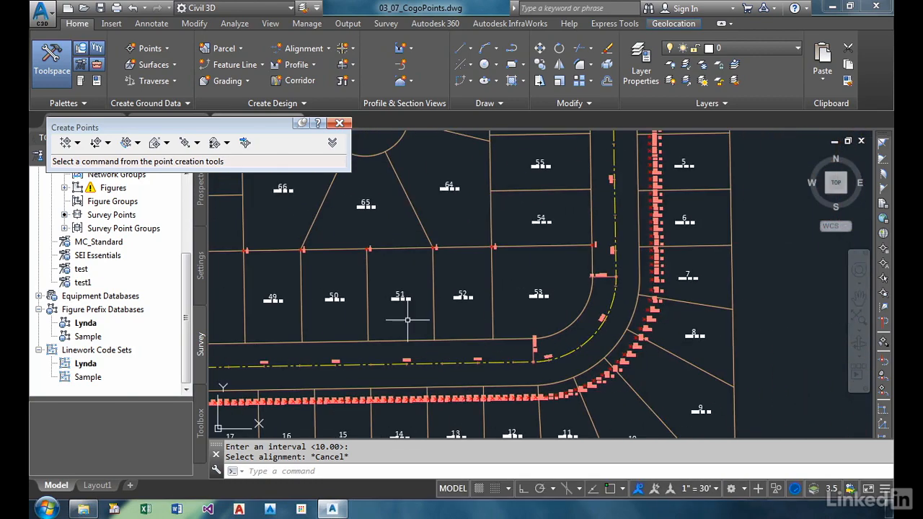
mouse_move(407, 319)
scroll(543, 245, "down", 2)
middle_click_drag(546, 238, 694, 295)
middle_click_drag(520, 271, 591, 354)
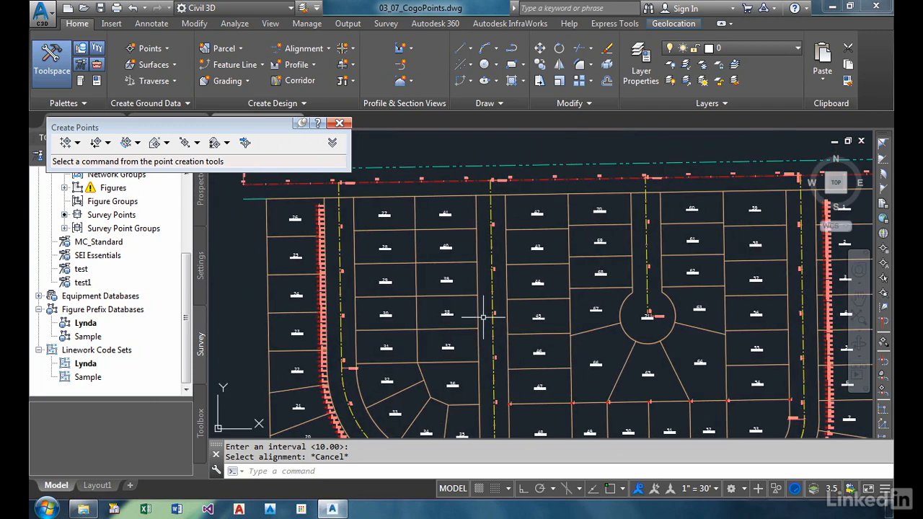
Step: Check the first OAK 12 points beside lot 26 and the last ones beside lot 1
mouse_move(366, 254)
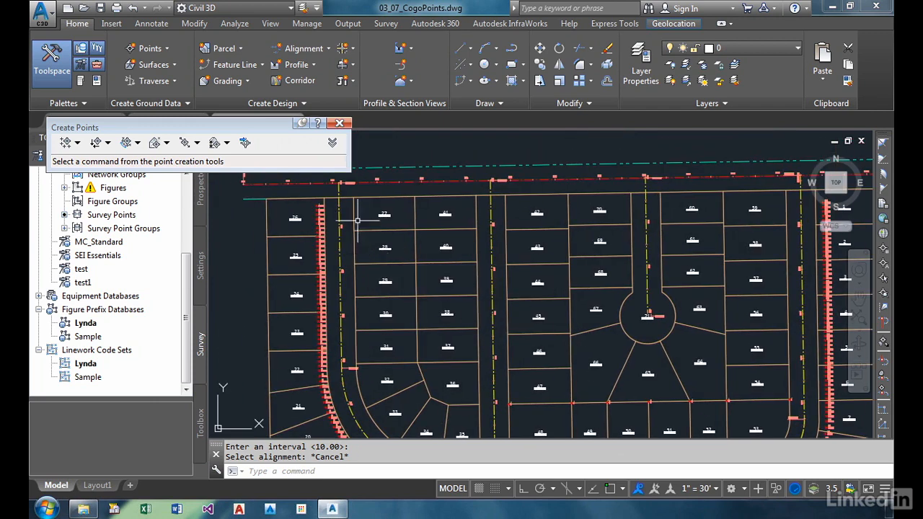
scroll(354, 216, "up", 5)
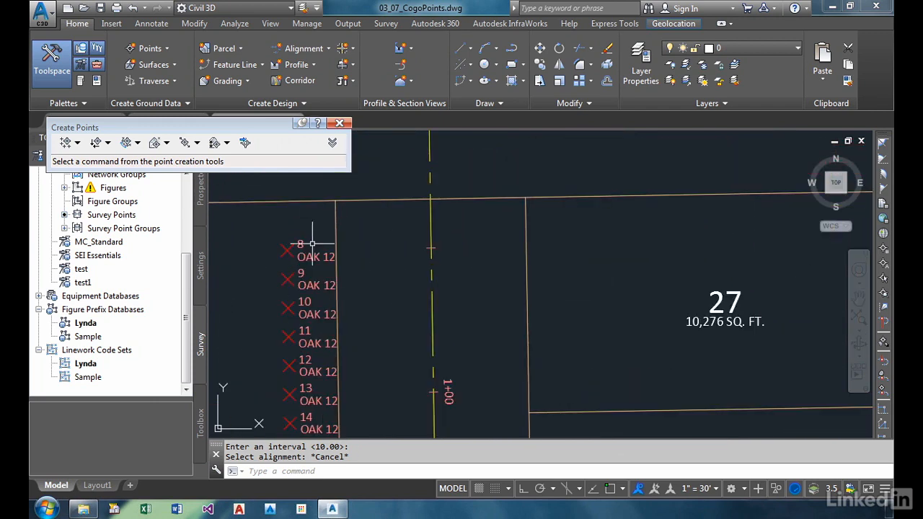
mouse_move(312, 244)
scroll(419, 267, "down", 5)
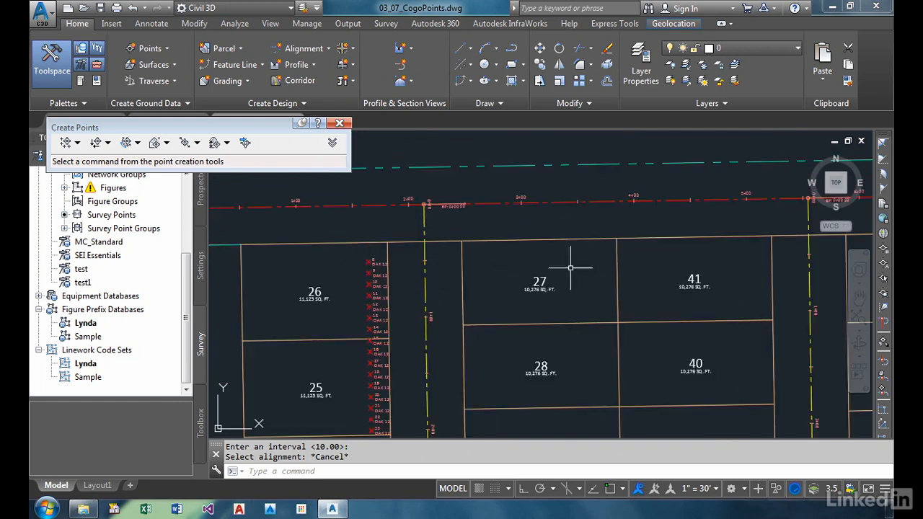
scroll(606, 273, "up", 3)
middle_click_drag(605, 274, 212, 278)
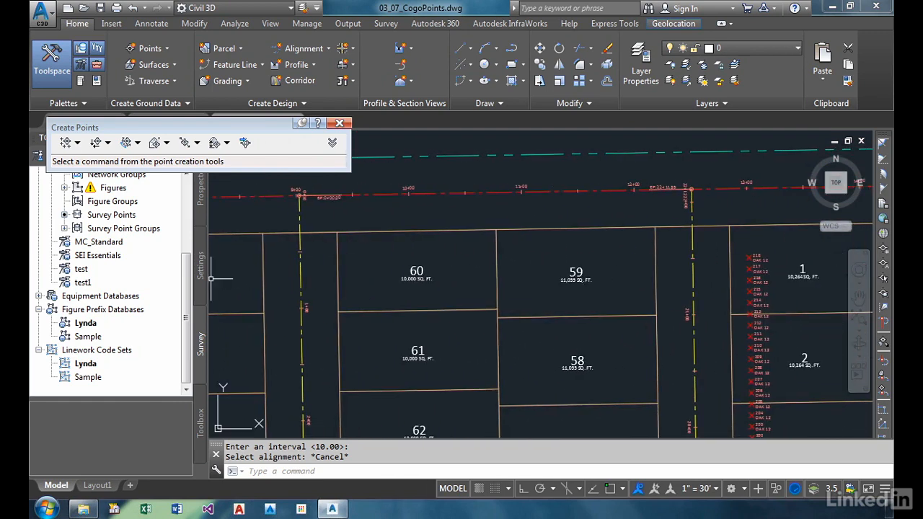
mouse_move(463, 310)
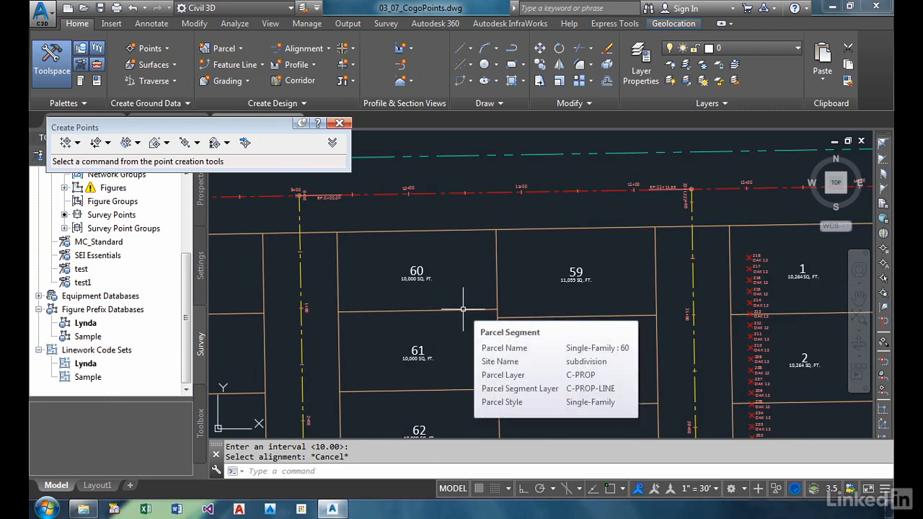